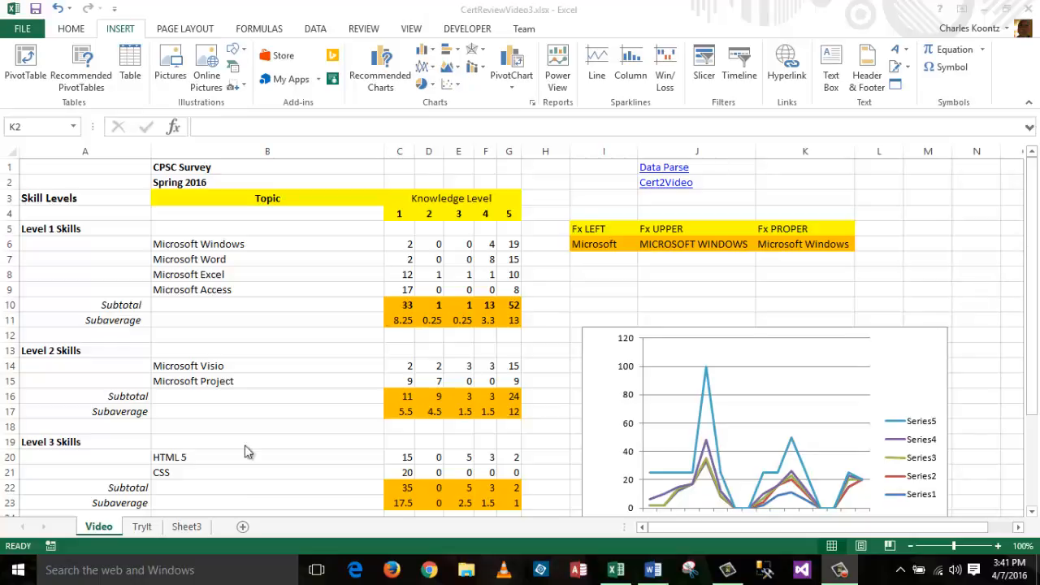
# Compare the completed survey on the Video sheet with the unfilled practice version on the TryIt sheet
pyautogui.click(109, 530)
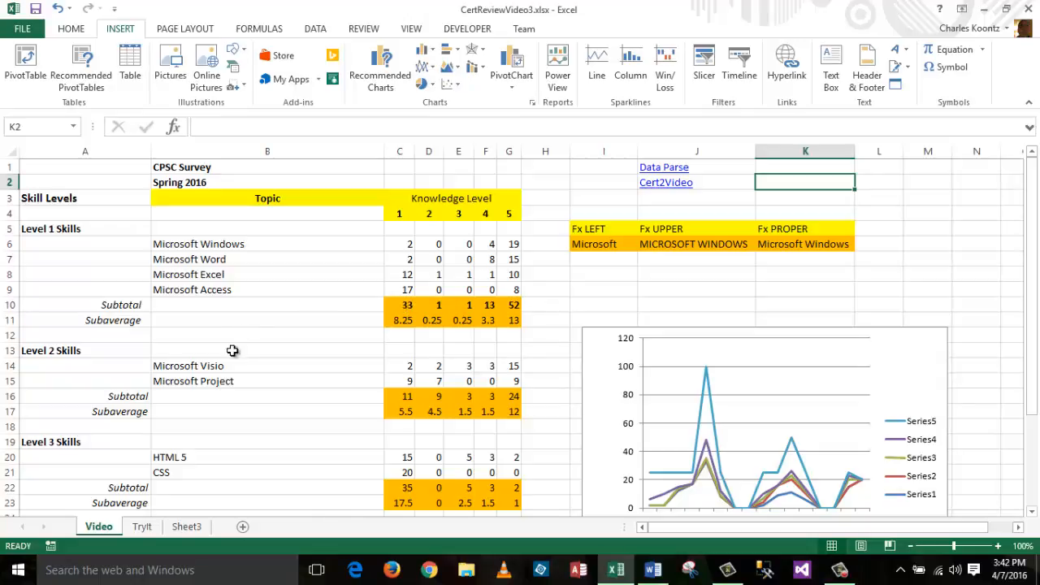
pyautogui.click(142, 528)
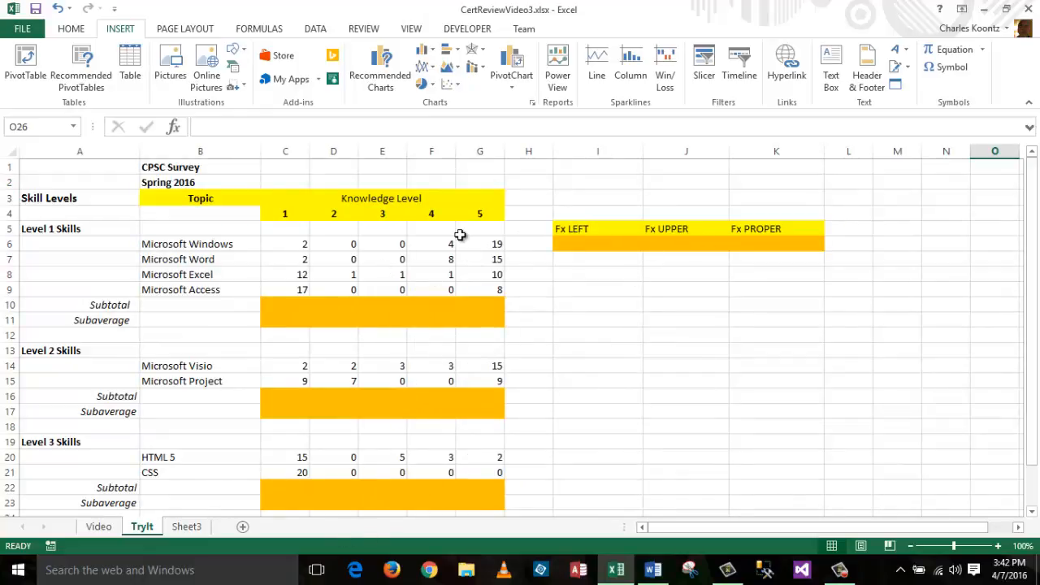
pyautogui.click(112, 531)
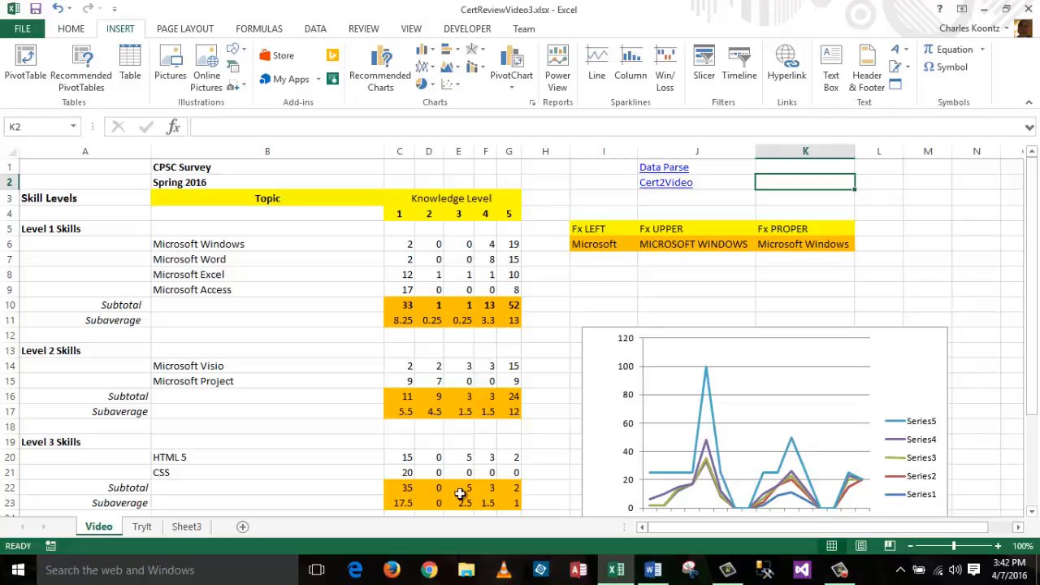
pyautogui.moveTo(1032, 329)
pyautogui.mouseDown()
pyautogui.moveTo(1032, 341)
pyautogui.moveTo(1032, 329)
pyautogui.mouseUp()
# Open the Level 1 subtotal formula in C10 for editing and remove its arguments, leaving =SUBTOTAL(
pyautogui.click(405, 304)
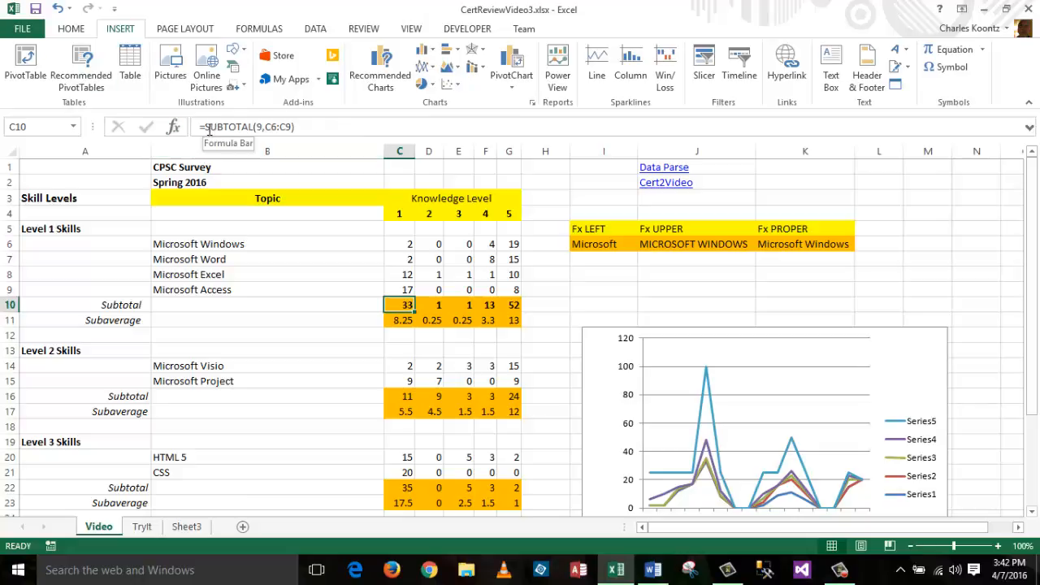
pyautogui.click(264, 126)
pyautogui.doubleClick(258, 127)
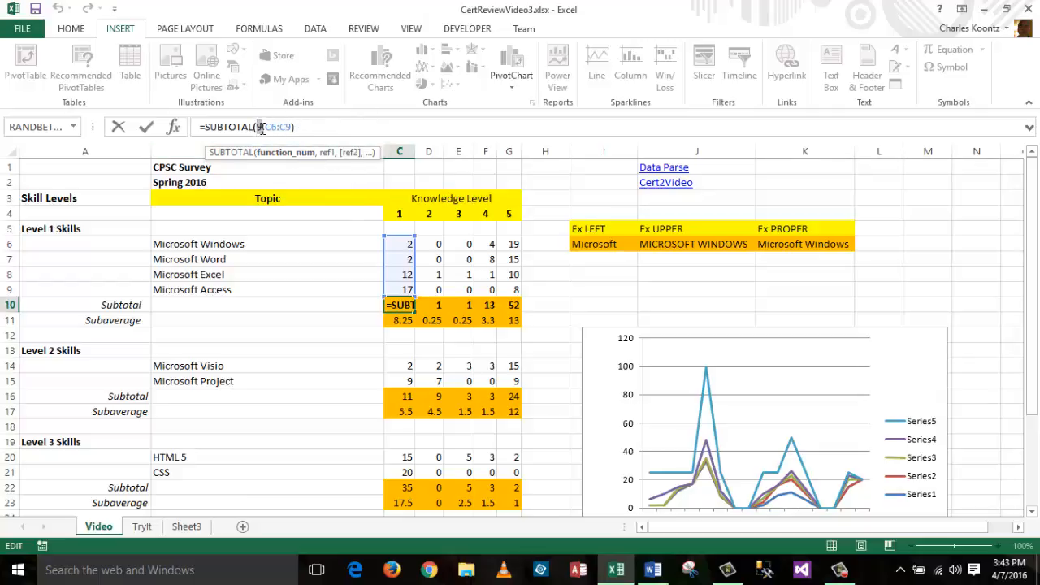
pyautogui.click(307, 127)
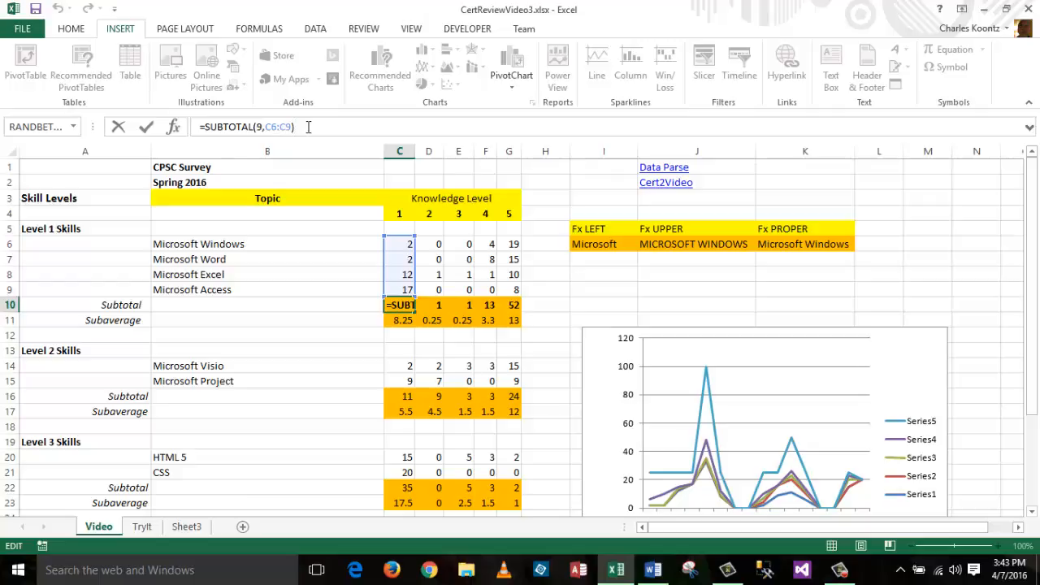
pyautogui.press('BackSpace')
pyautogui.press('BackSpace')
pyautogui.press('BackSpace')
pyautogui.press('BackSpace')
pyautogui.press('BackSpace')
pyautogui.press('BackSpace')
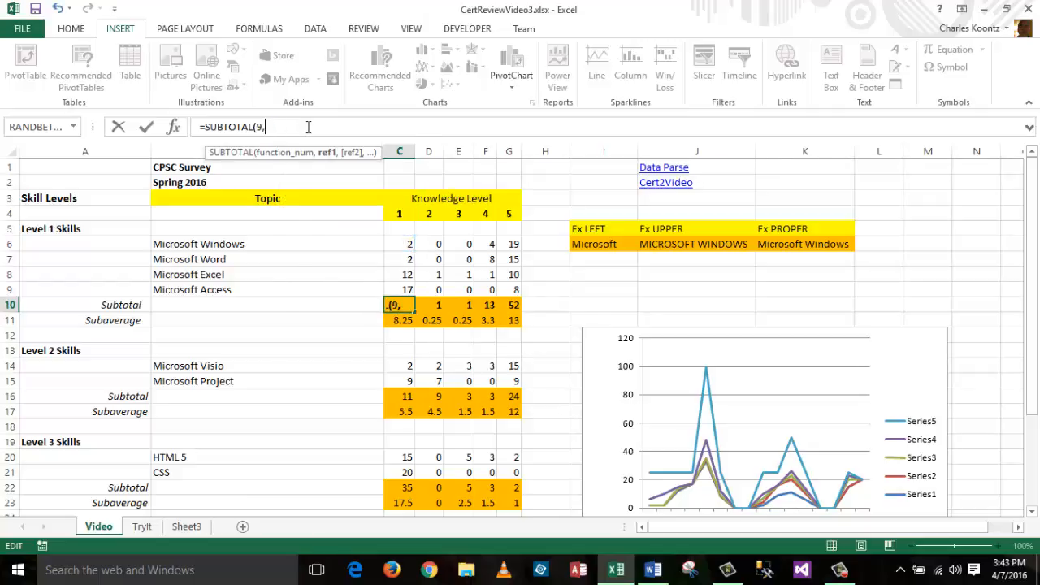
pyautogui.press('BackSpace')
pyautogui.press('BackSpace')
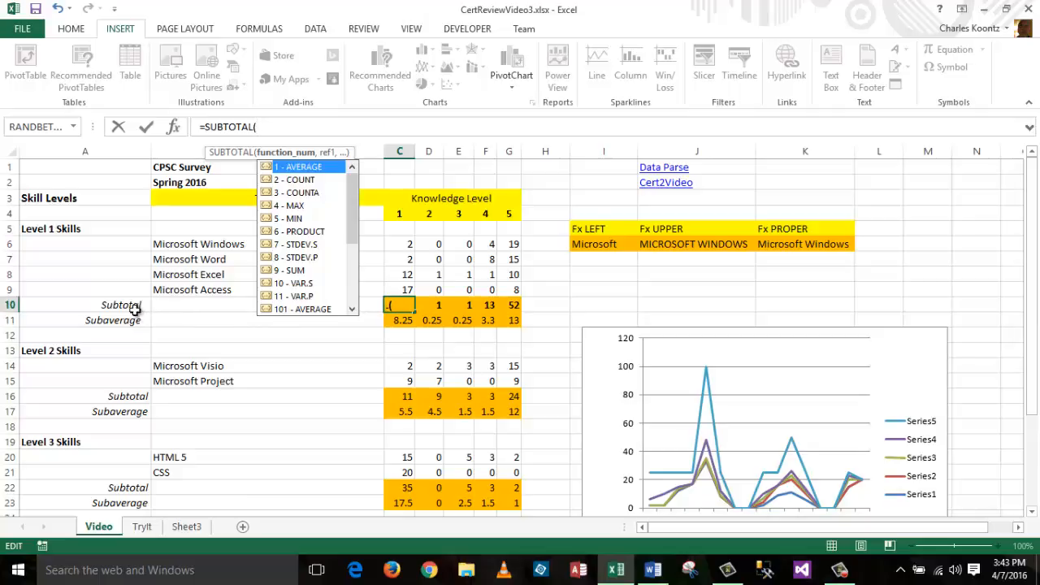
# Try 9 - SUM and 1 - AVERAGE as the function number in C10's SUBTOTAL formula, removing each choice, and browse the remaining functions
pyautogui.click(301, 275)
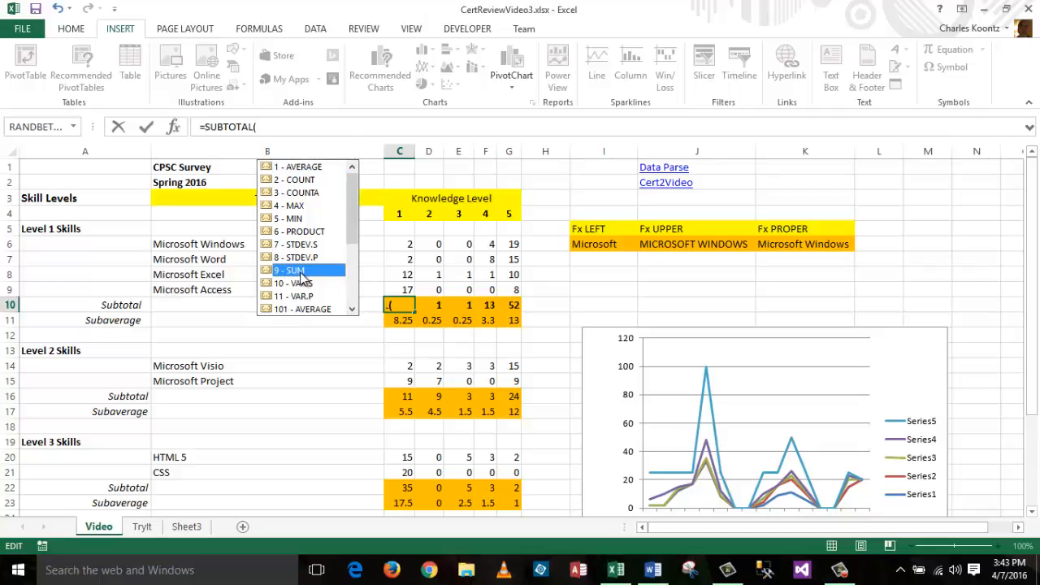
pyautogui.doubleClick(297, 270)
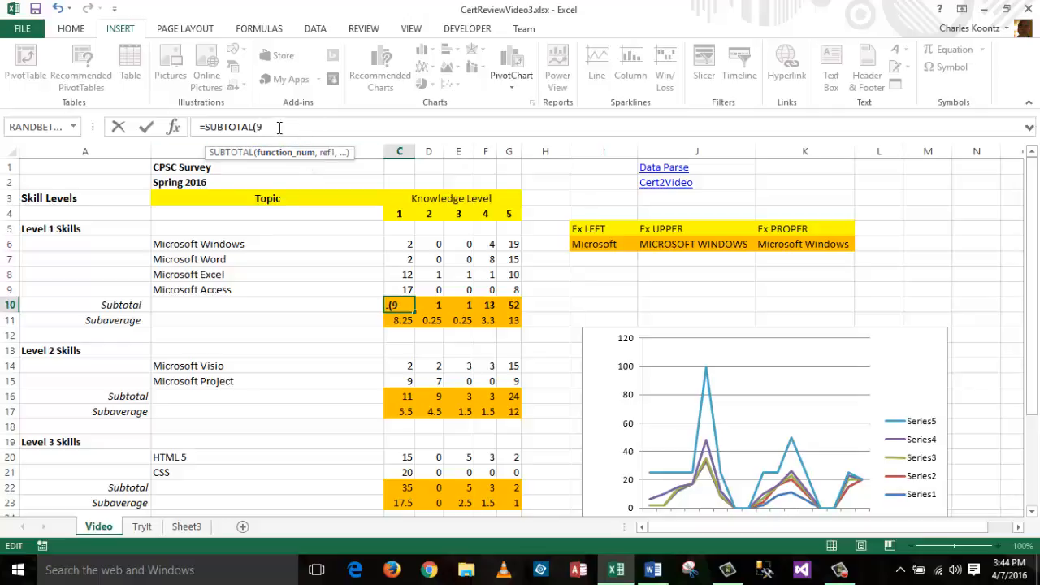
pyautogui.press('BackSpace')
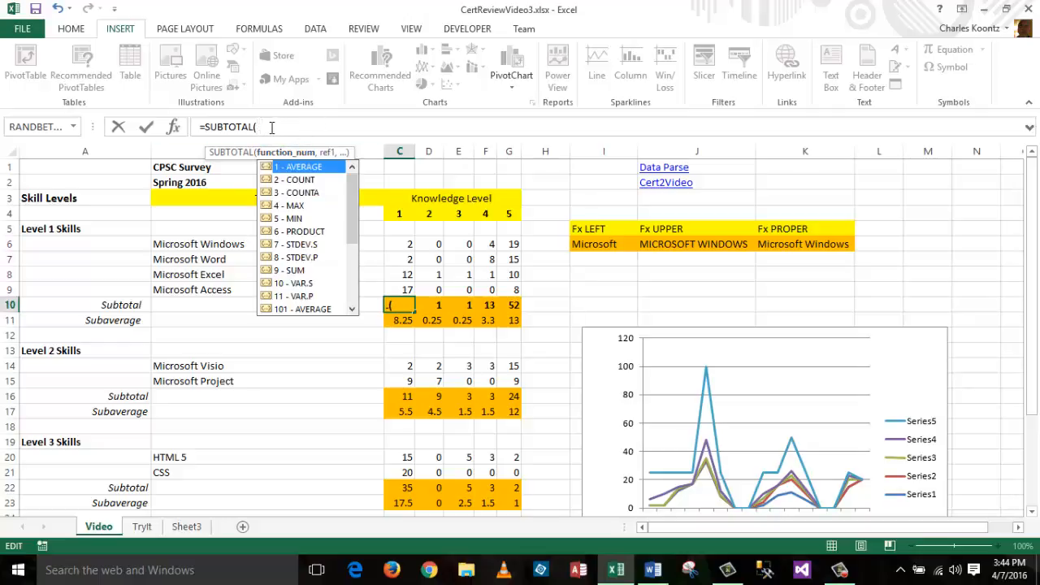
pyautogui.doubleClick(303, 166)
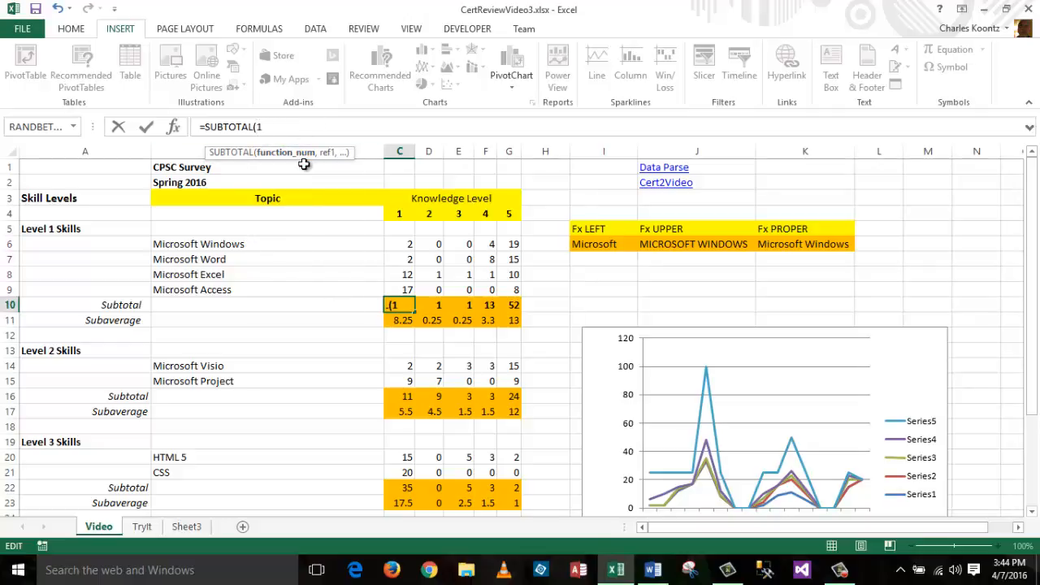
pyautogui.press('BackSpace')
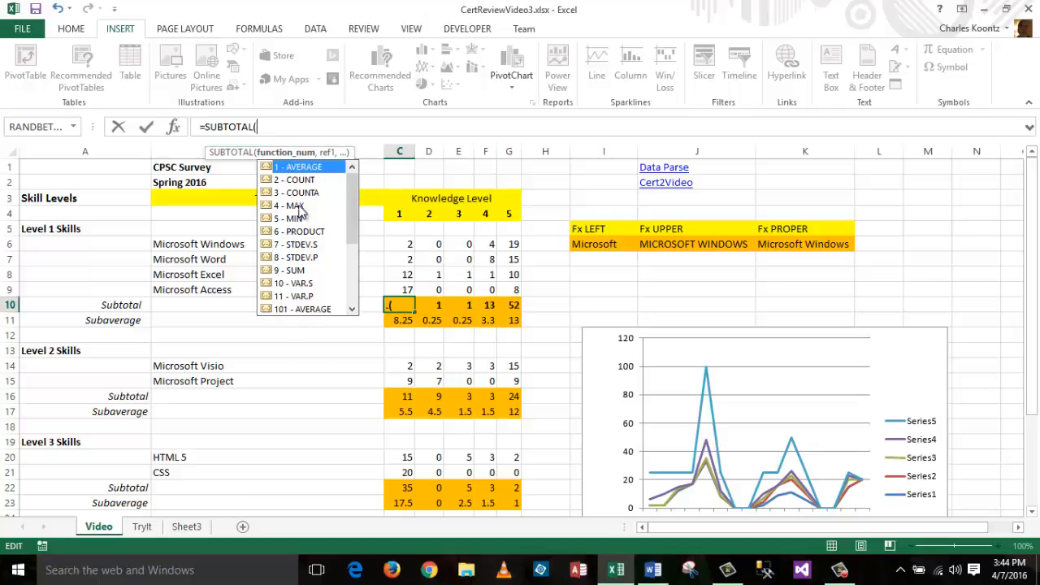
pyautogui.moveTo(352, 240); pyautogui.dragTo(360, 177)
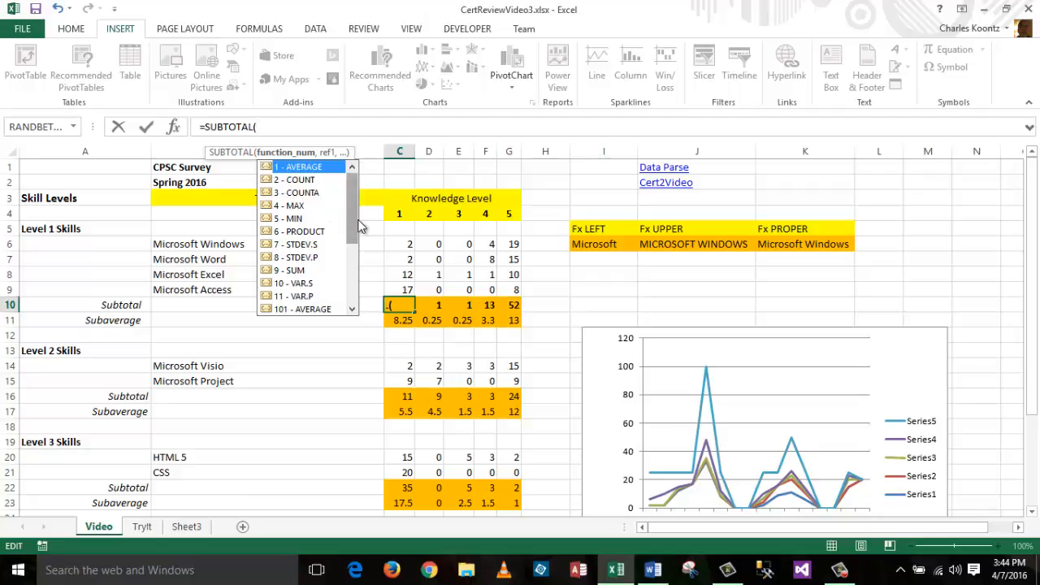
# Complete the C10 formula with function 9 - SUM over the Level 1 values as =SUBTOTAL(9,C6:C9)
pyautogui.doubleClick(297, 271)
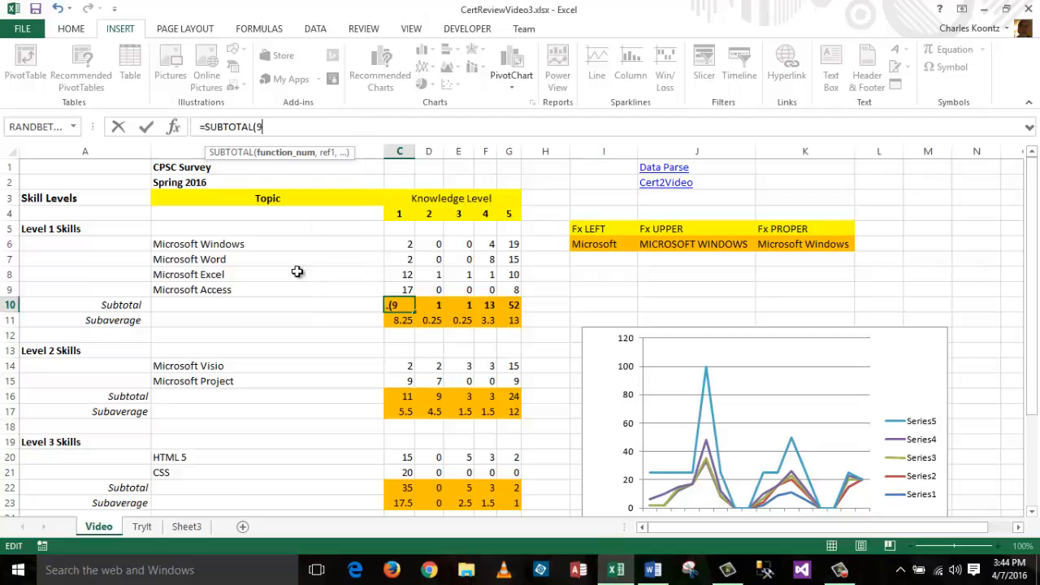
pyautogui.write(',')
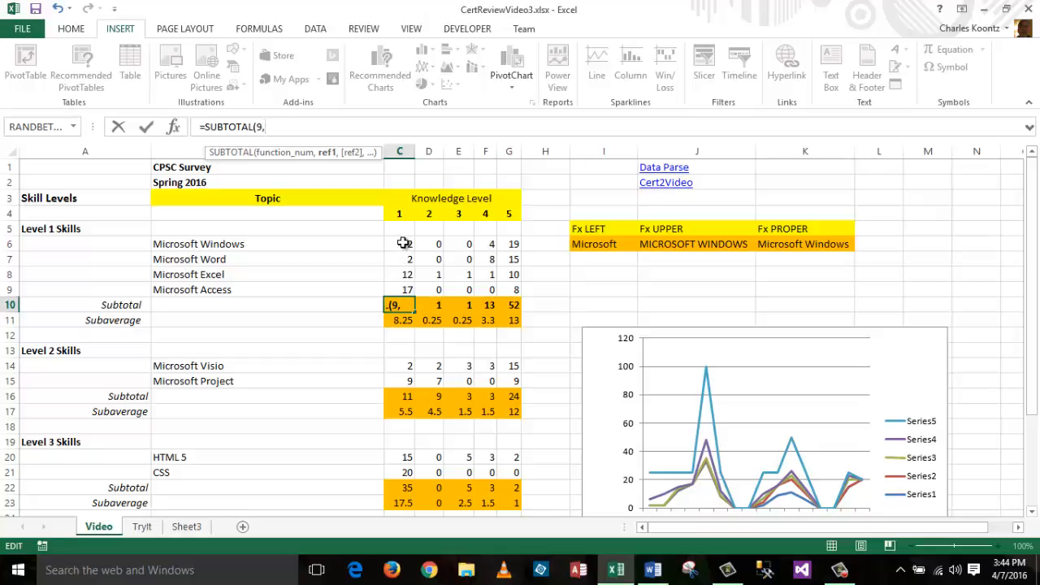
pyautogui.moveTo(403, 243); pyautogui.dragTo(402, 294)
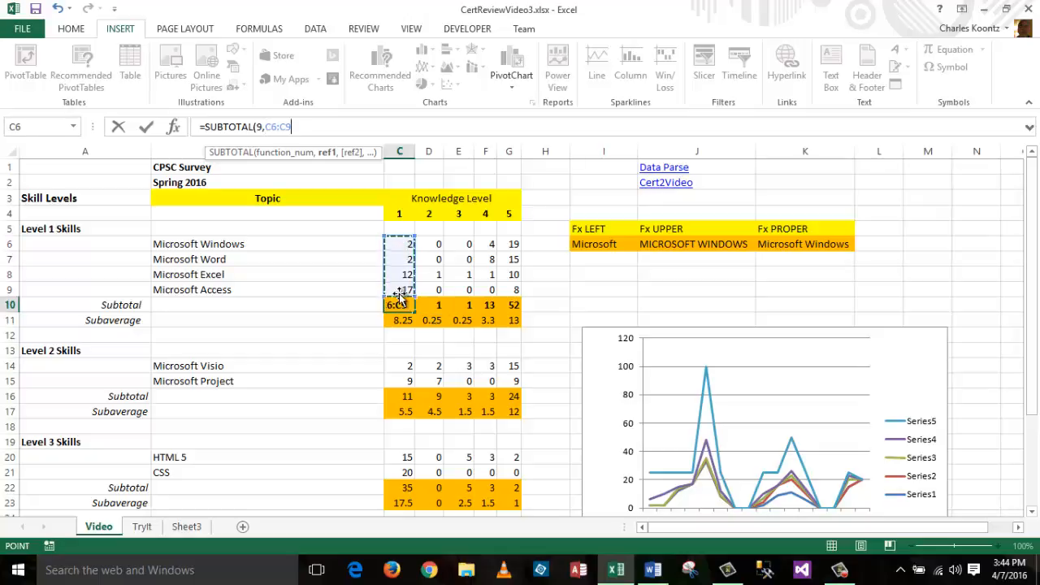
pyautogui.write(')')
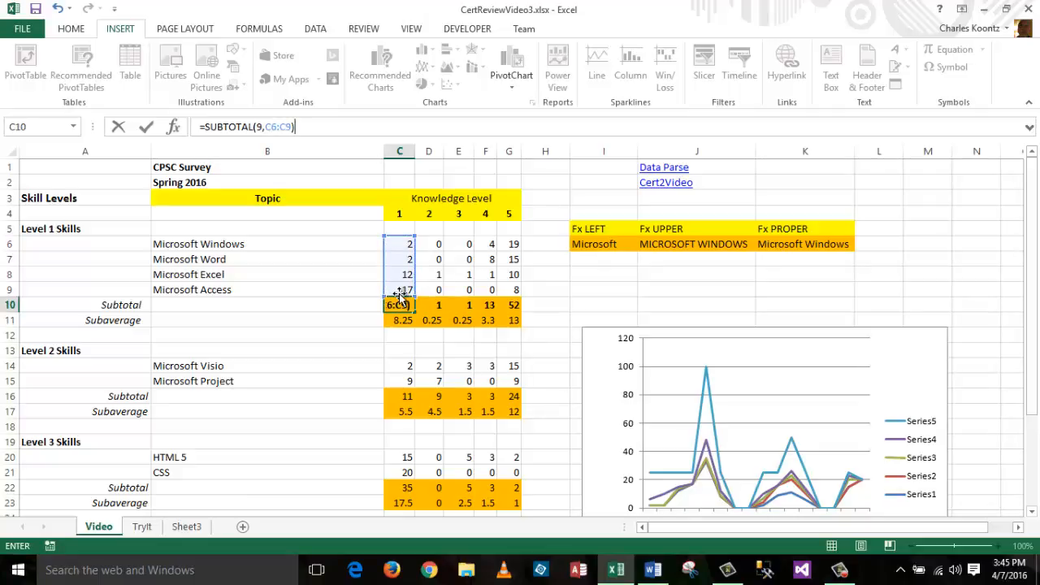
pyautogui.press('Return')
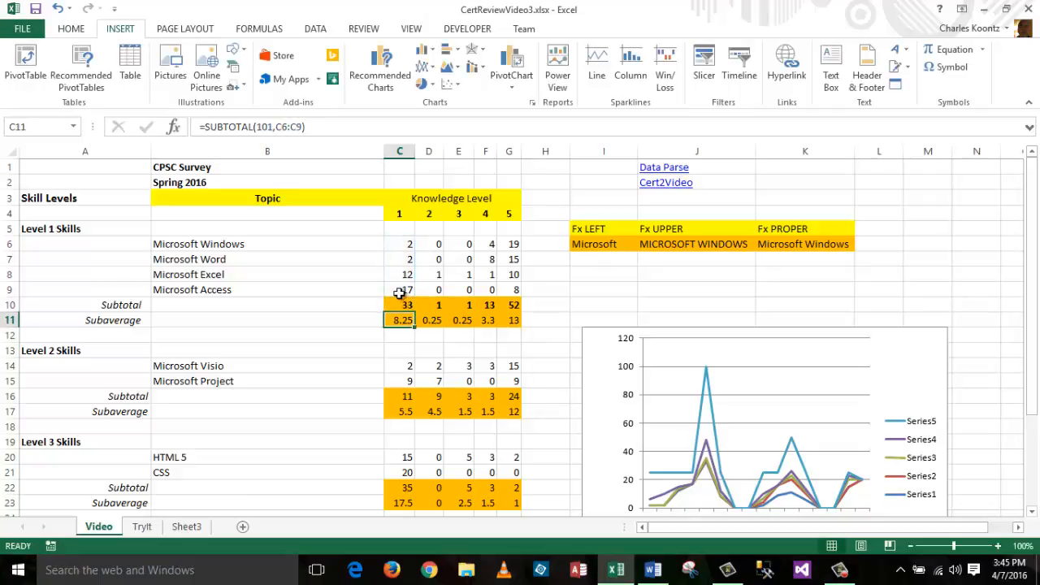
# Examine the SUBTOTAL formulas in column C for the Level 1 subtotal, overall Total and Average, and Level 2 subtotal and subaverage
pyautogui.click(408, 302)
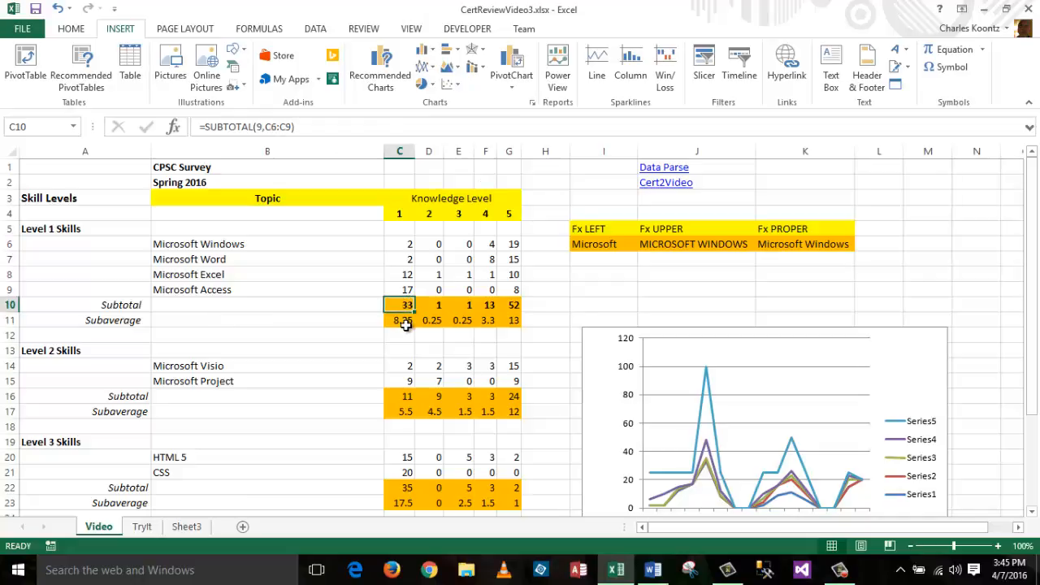
pyautogui.moveTo(1034, 237)
pyautogui.mouseDown()
pyautogui.moveTo(1034, 247)
pyautogui.moveTo(1035, 225)
pyautogui.mouseUp()
pyautogui.moveTo(1029, 264); pyautogui.dragTo(1030, 278)
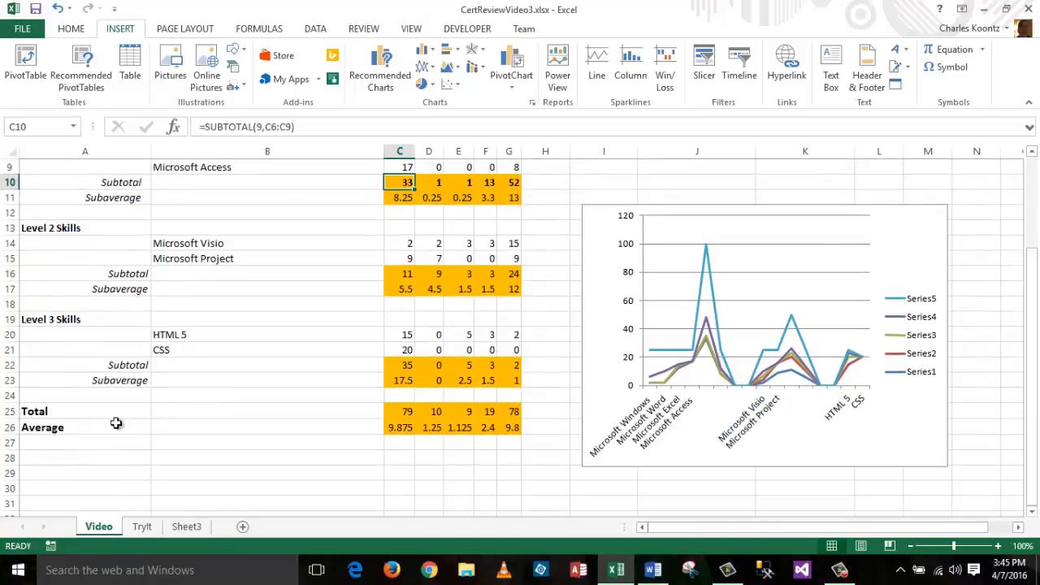
pyautogui.click(405, 411)
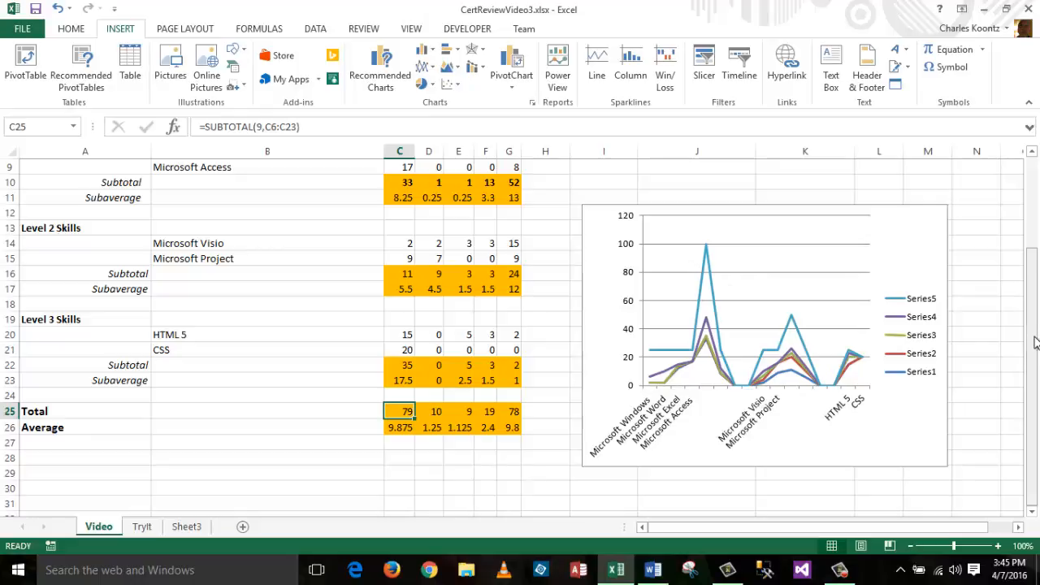
pyautogui.moveTo(1035, 341); pyautogui.dragTo(1035, 349)
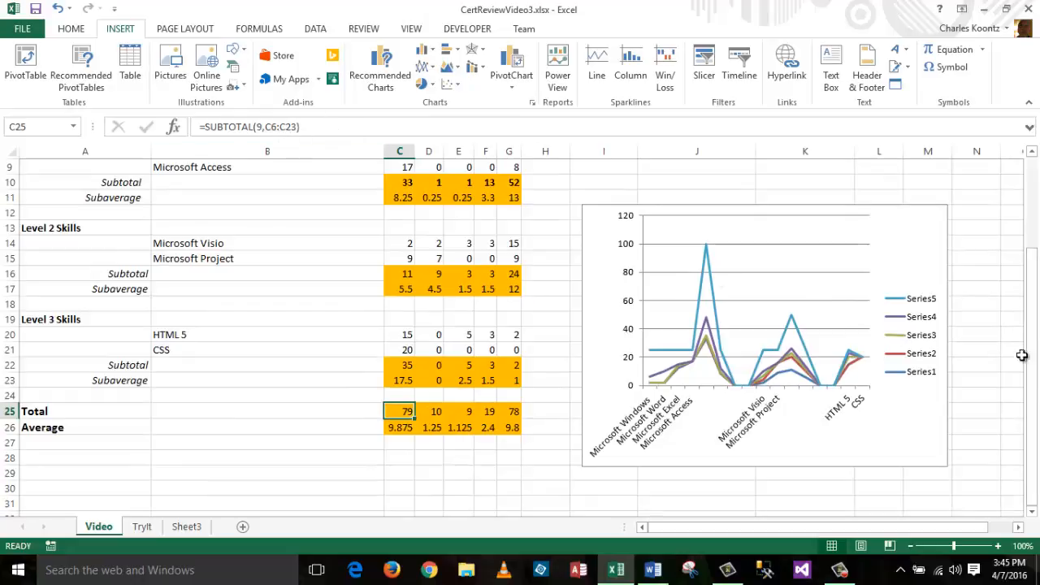
pyautogui.moveTo(1037, 411); pyautogui.dragTo(1036, 322)
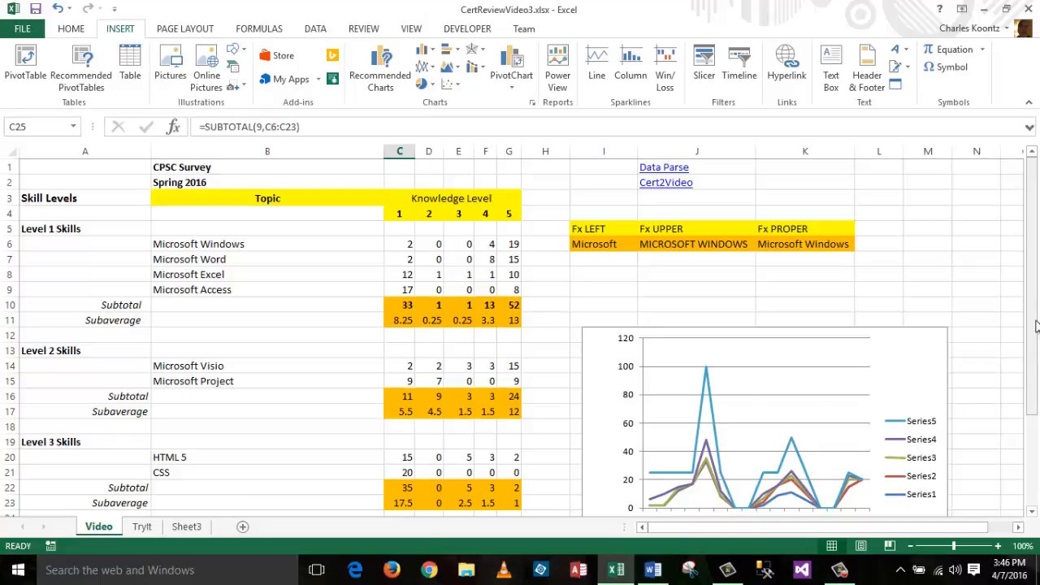
pyautogui.moveTo(1036, 325); pyautogui.dragTo(1028, 437)
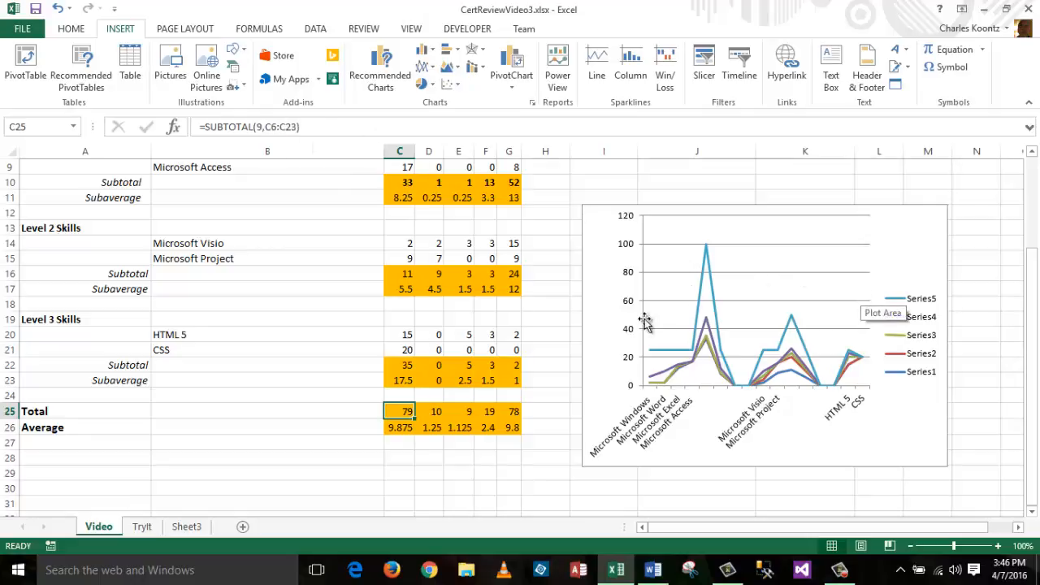
pyautogui.click(401, 429)
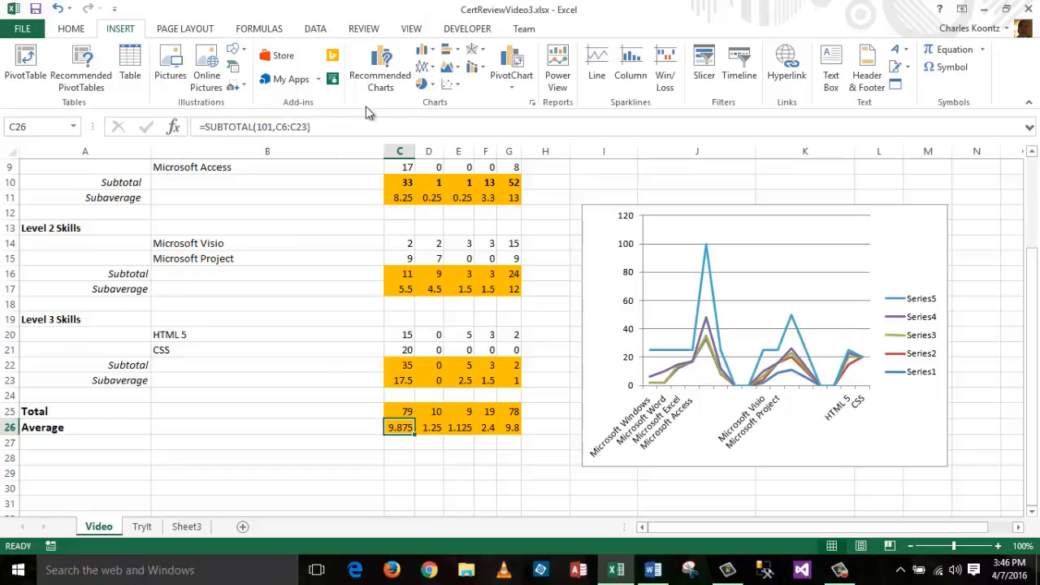
pyautogui.click(406, 274)
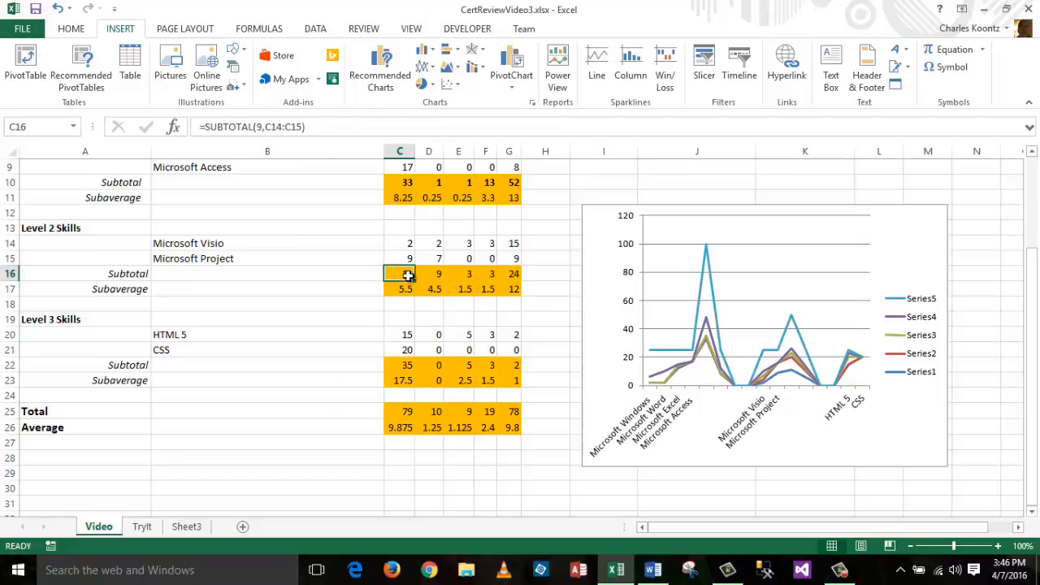
pyautogui.click(405, 290)
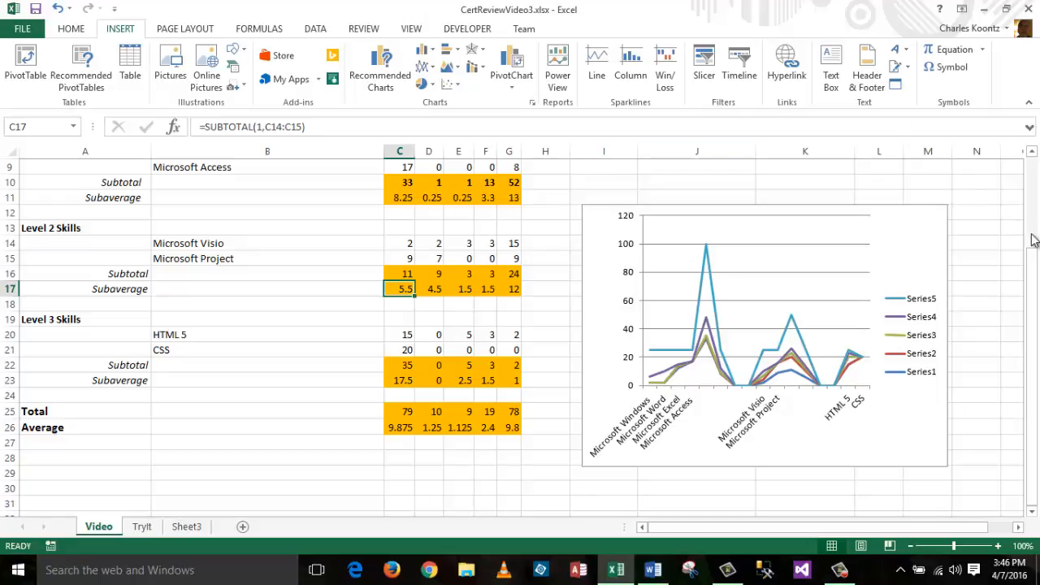
# Examine the LEFT, UPPER and PROPER headings in I5:K5 and the text formulas beneath them in I6:K6
pyautogui.moveTo(1033, 235); pyautogui.dragTo(1037, 189)
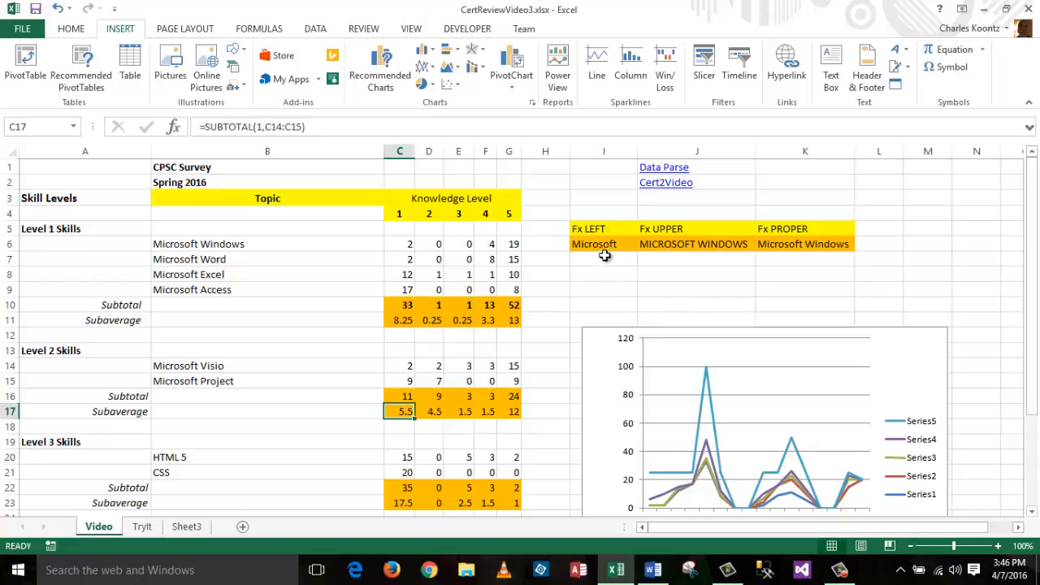
pyautogui.click(597, 226)
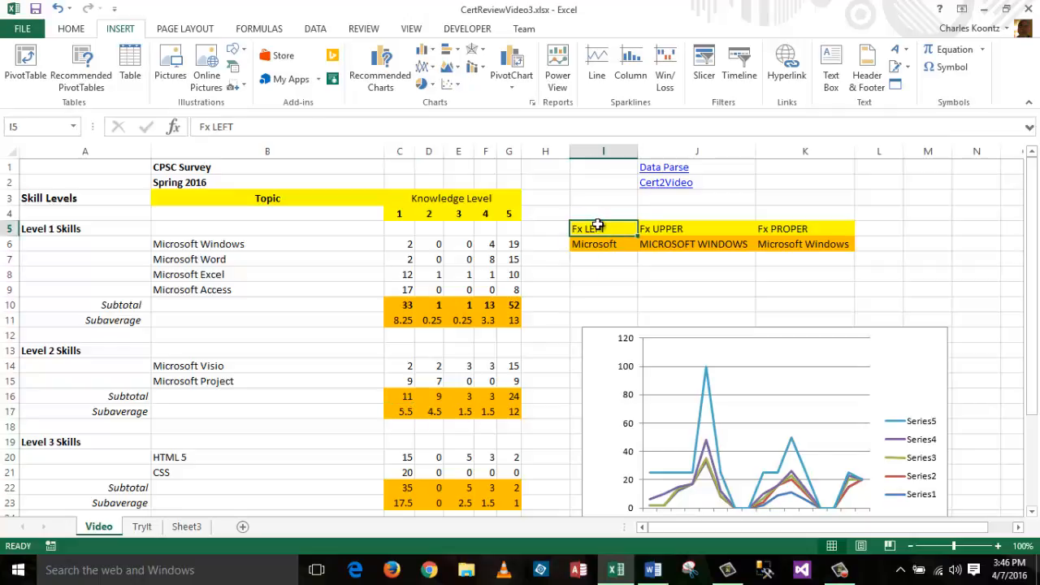
pyautogui.click(673, 228)
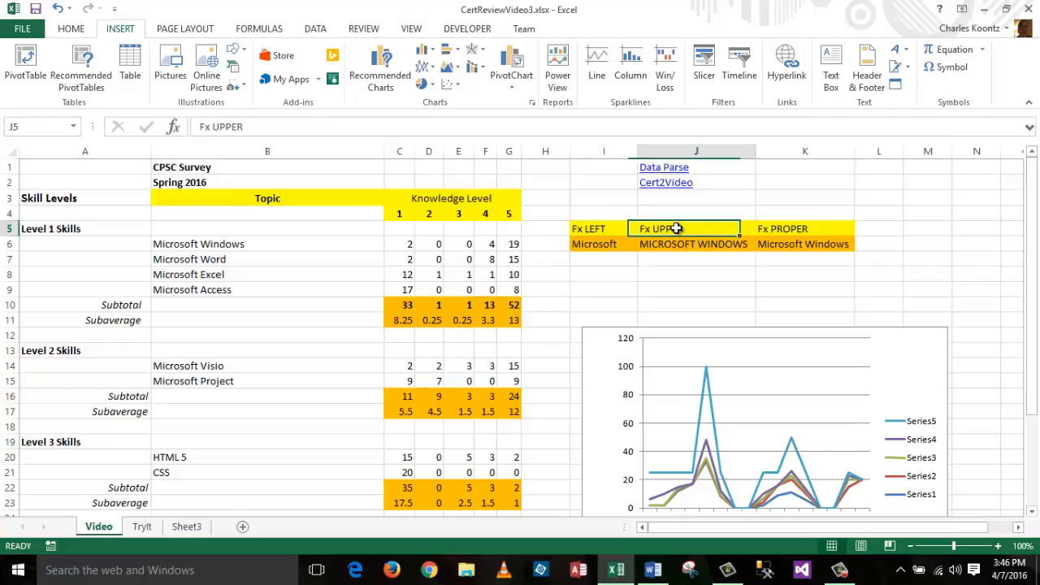
pyautogui.click(803, 229)
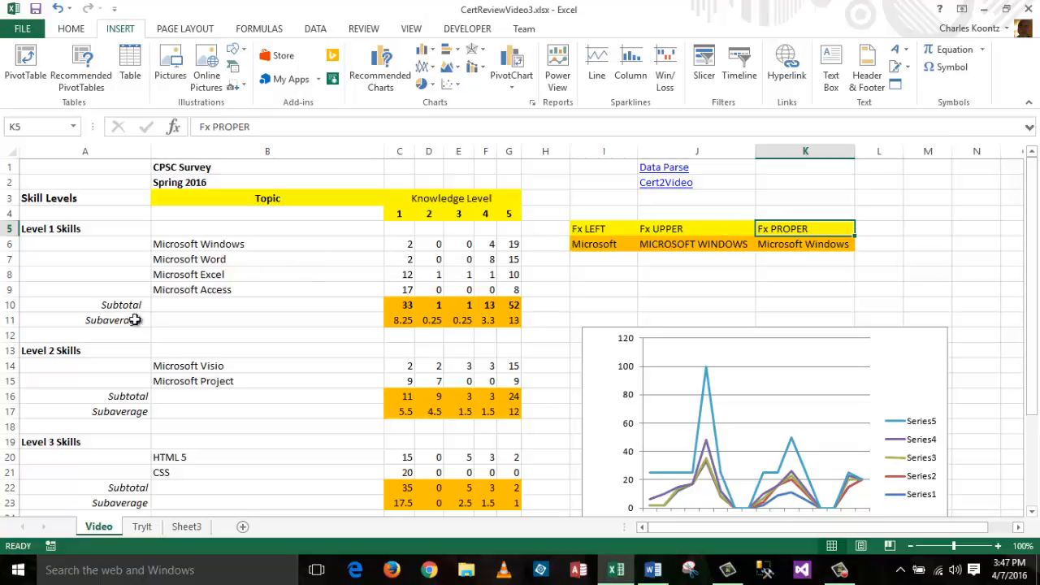
pyautogui.click(614, 244)
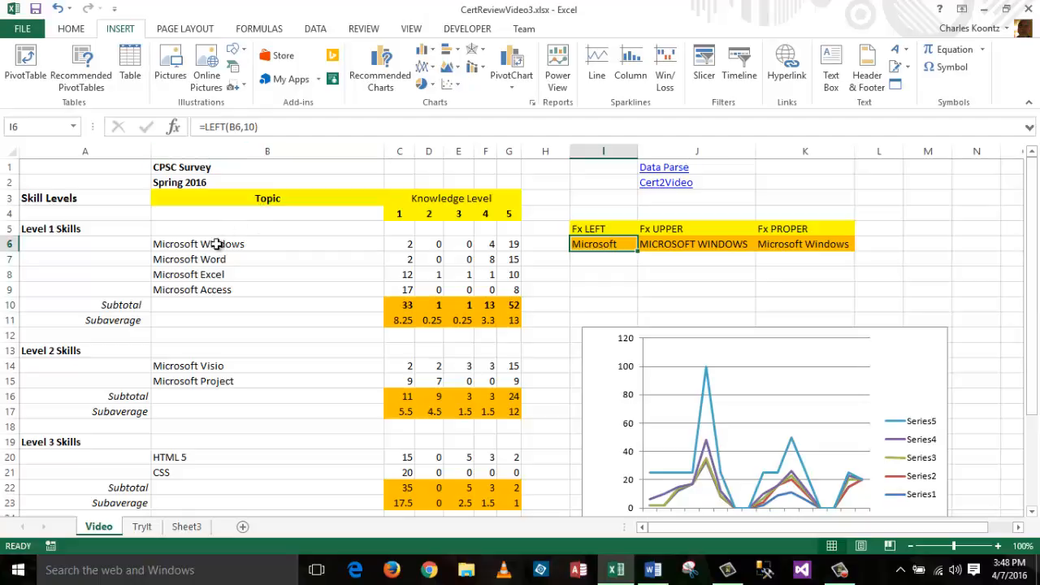
pyautogui.click(708, 244)
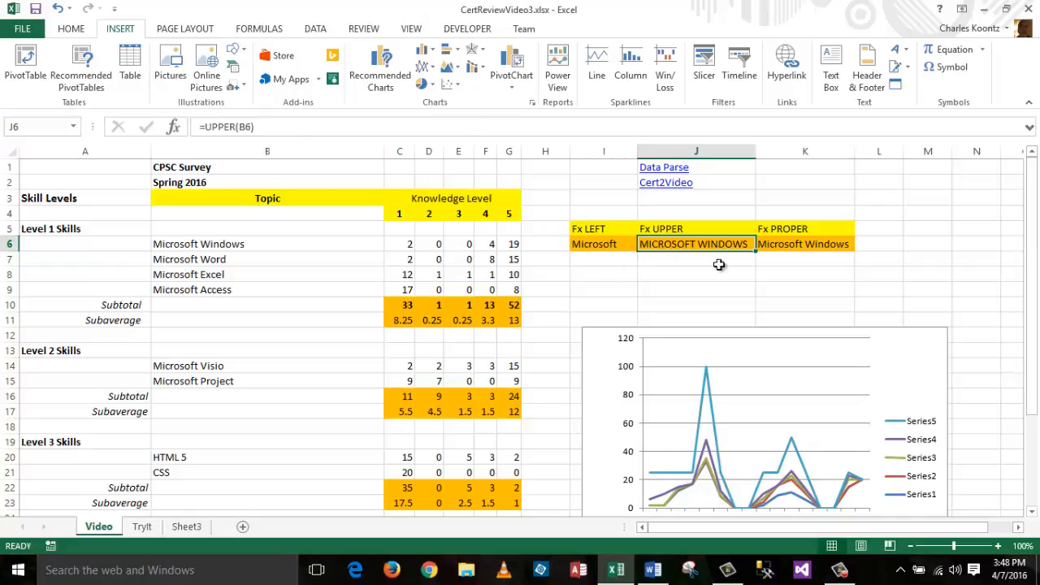
pyautogui.click(804, 250)
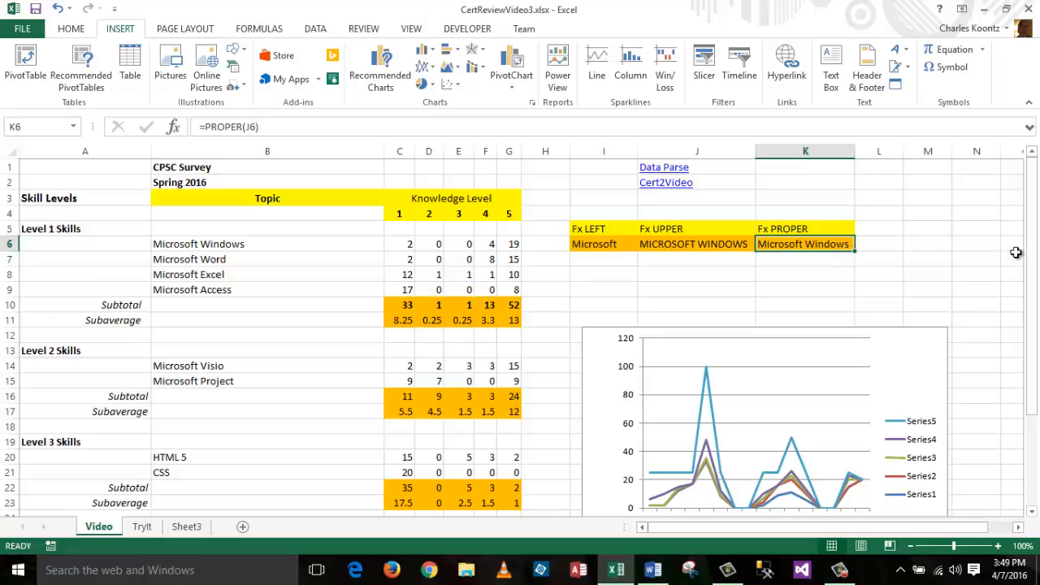
# Examine the line chart of the survey results and the Total and Average rows at the end of the Video sheet
pyautogui.moveTo(1031, 242); pyautogui.dragTo(1036, 417)
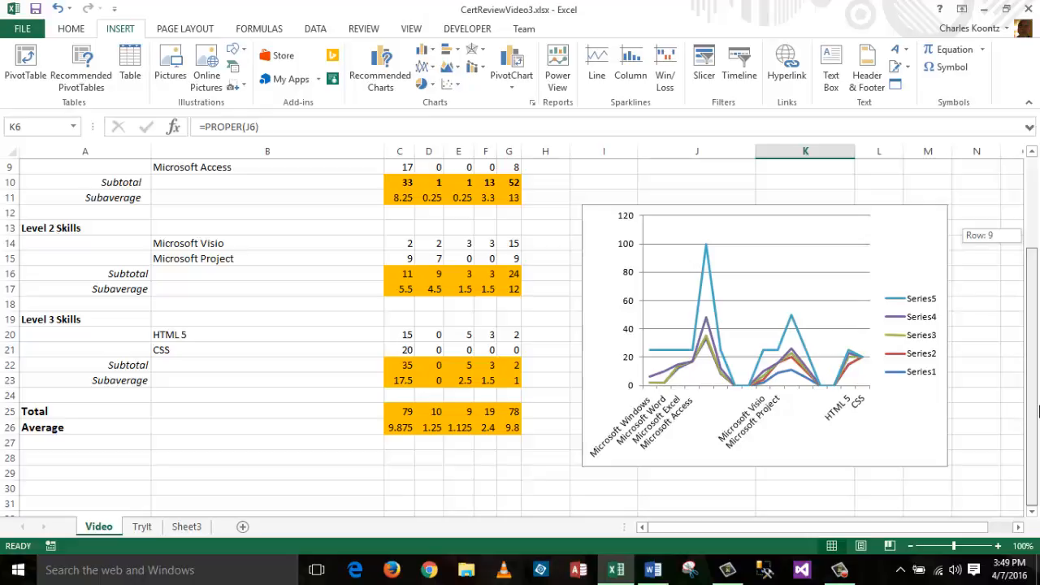
pyautogui.moveTo(1035, 347); pyautogui.dragTo(1035, 414)
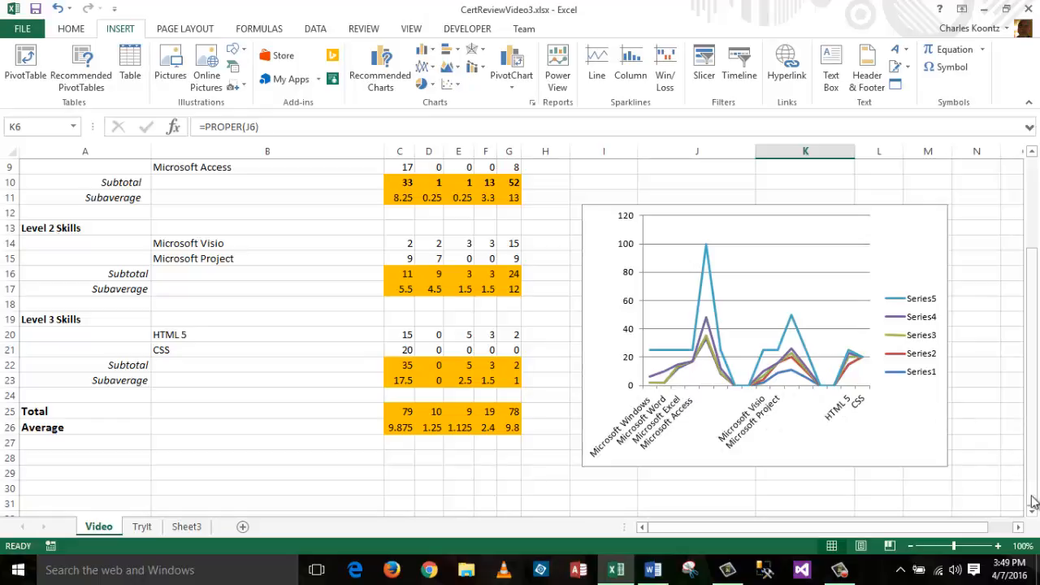
pyautogui.moveTo(1032, 500)
pyautogui.mouseDown()
pyautogui.moveTo(1033, 345)
pyautogui.moveTo(1033, 505)
pyautogui.mouseUp()
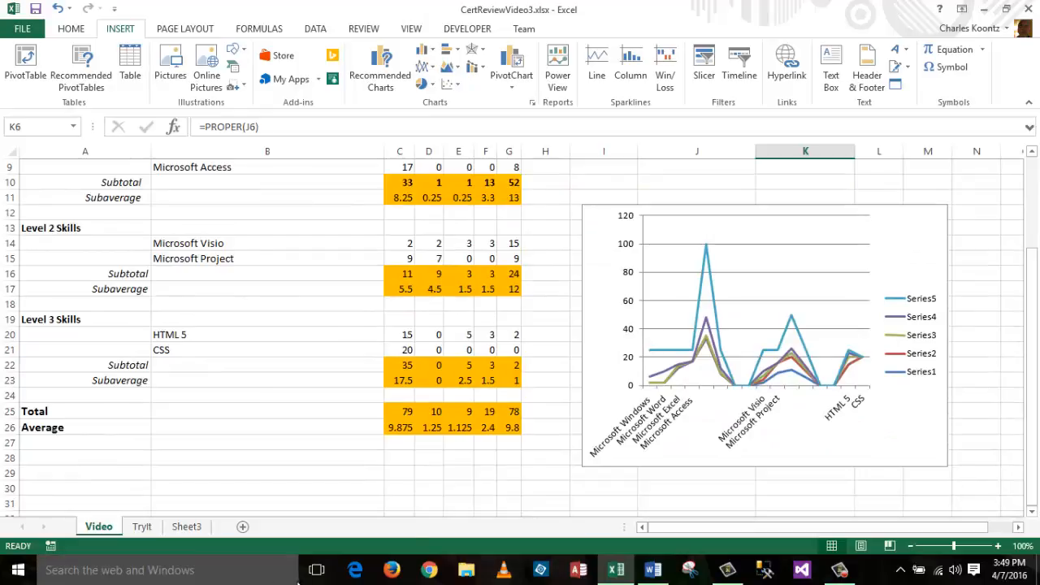
# Look over the blank practice layout on the TryIt sheet, return to the Video sheet and display the data tools
pyautogui.click(142, 527)
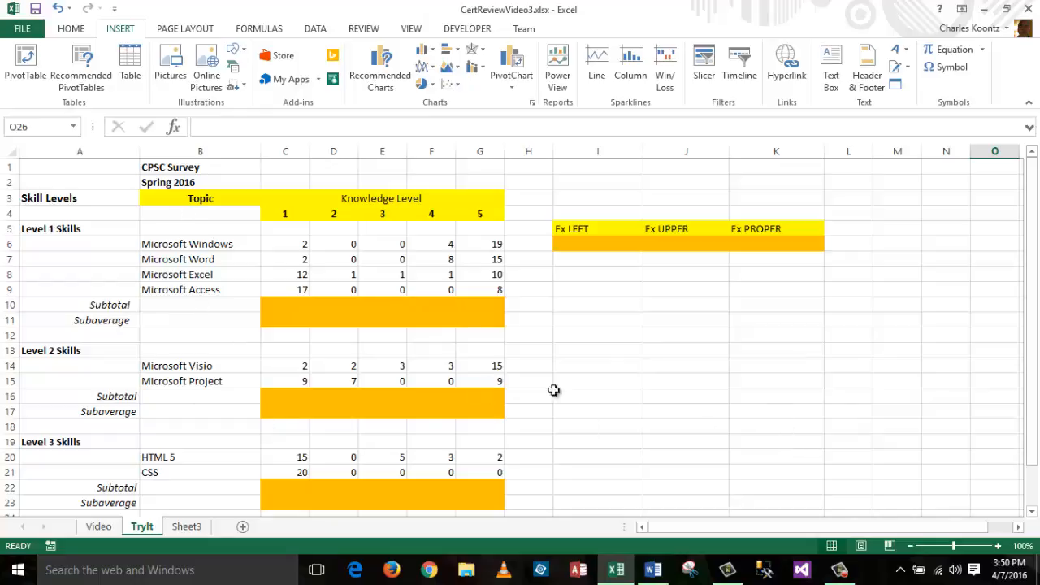
pyautogui.click(100, 528)
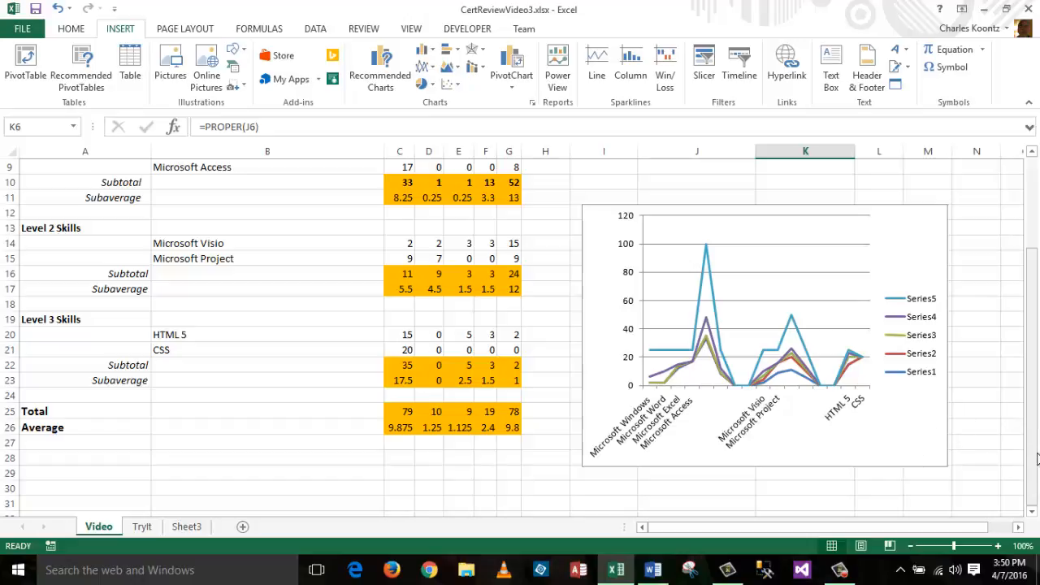
pyautogui.moveTo(1033, 459); pyautogui.dragTo(1033, 365)
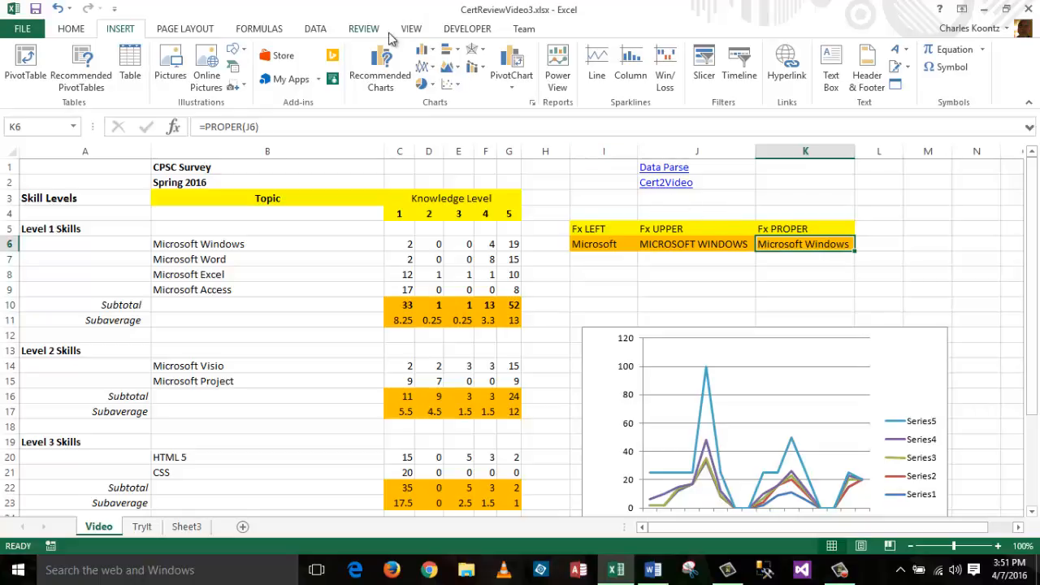
pyautogui.click(317, 29)
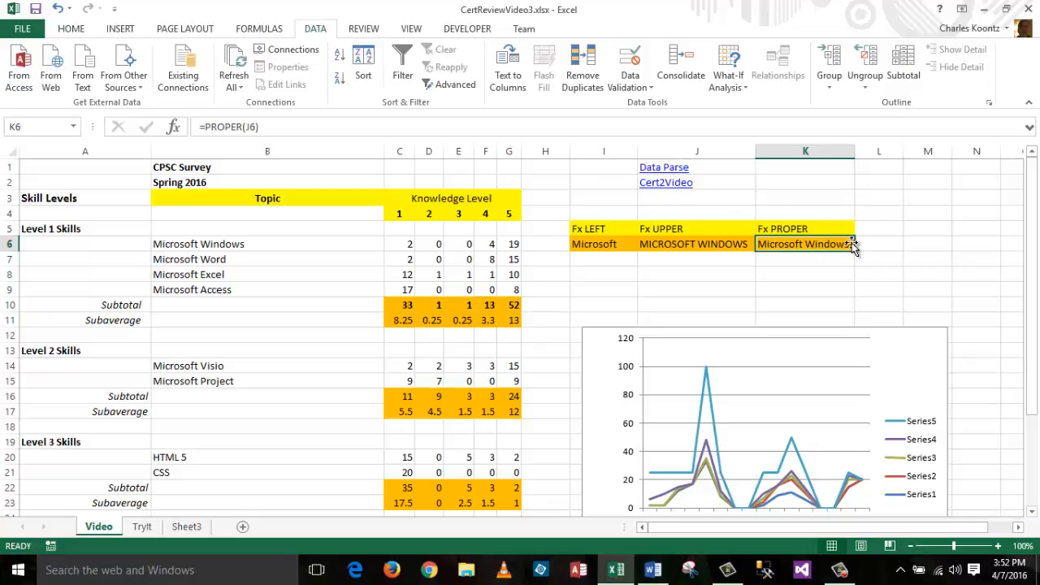
# Switch to Word and review the list of functions to study in the CertVideo3Outline document
pyautogui.click(653, 570)
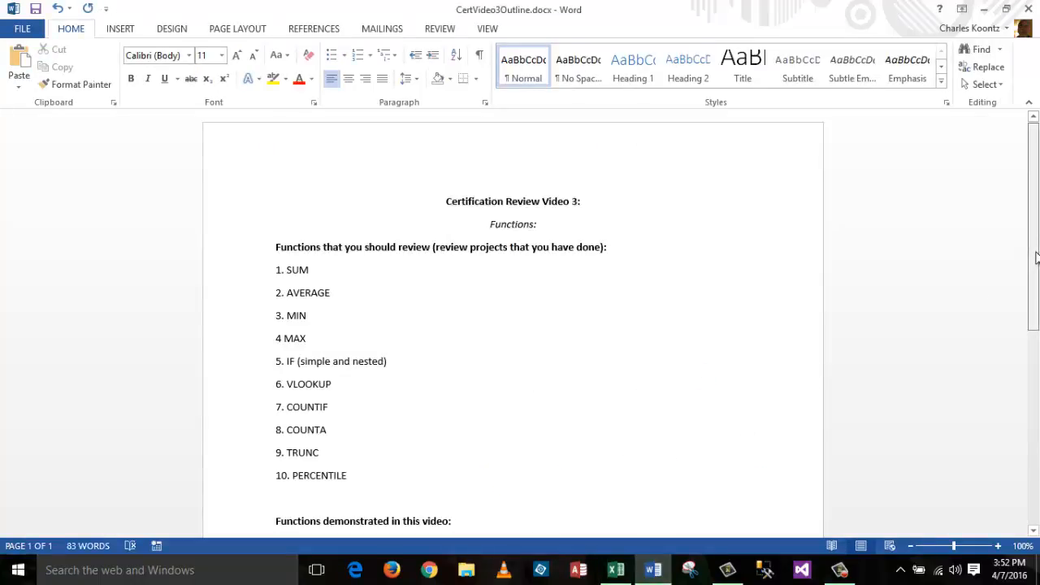
pyautogui.moveTo(1036, 258); pyautogui.dragTo(1032, 228)
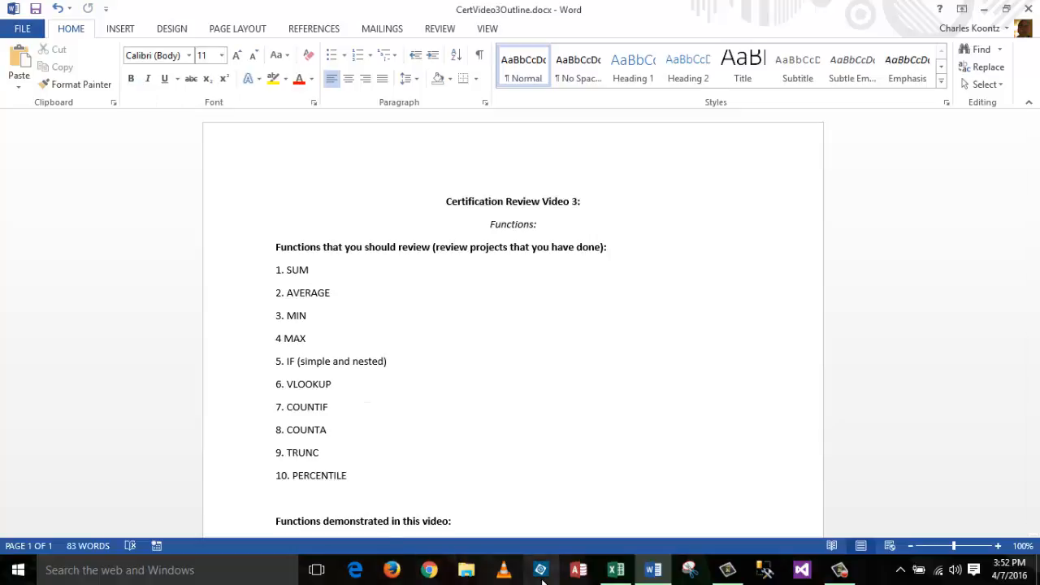
pyautogui.moveTo(652, 575)
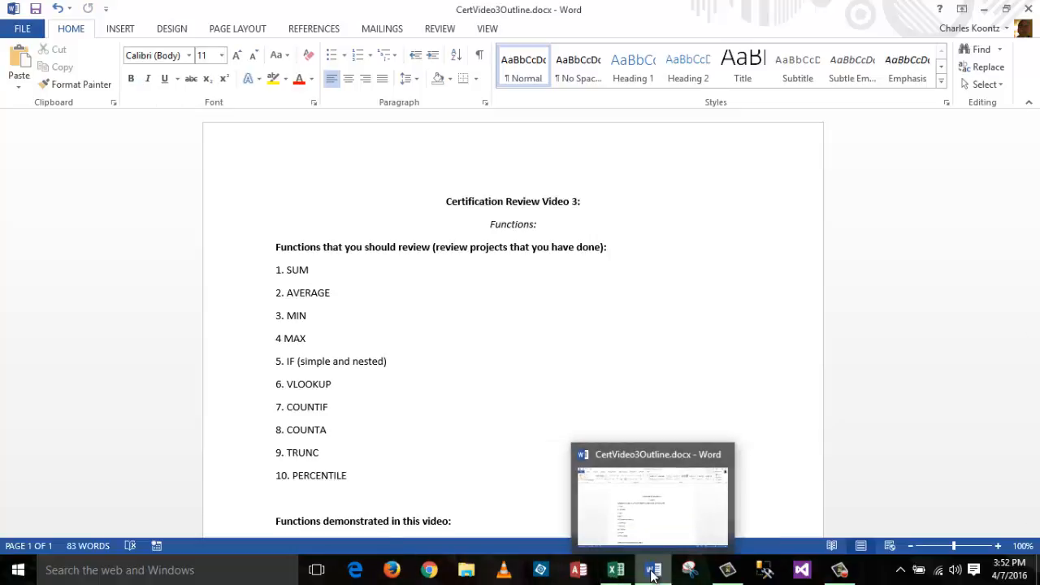